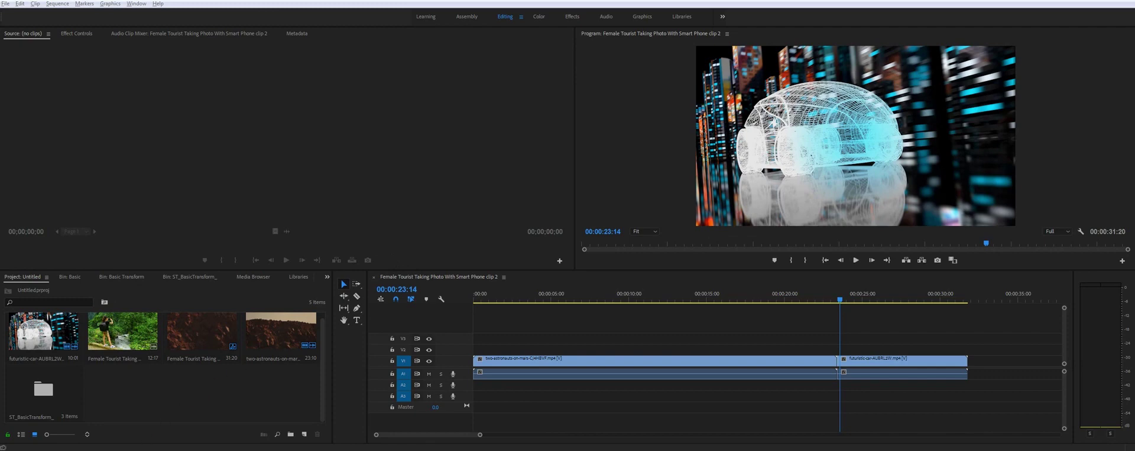
# - Open the Seamless Transitions Styles folder from the Explorer taskbar jump list
pyautogui.click(42, 436)
pyautogui.click(42, 436)
# - Open ST_BasicTransform_.prproj from the Styles folder in Premiere Pro
pyautogui.click(65, 427)
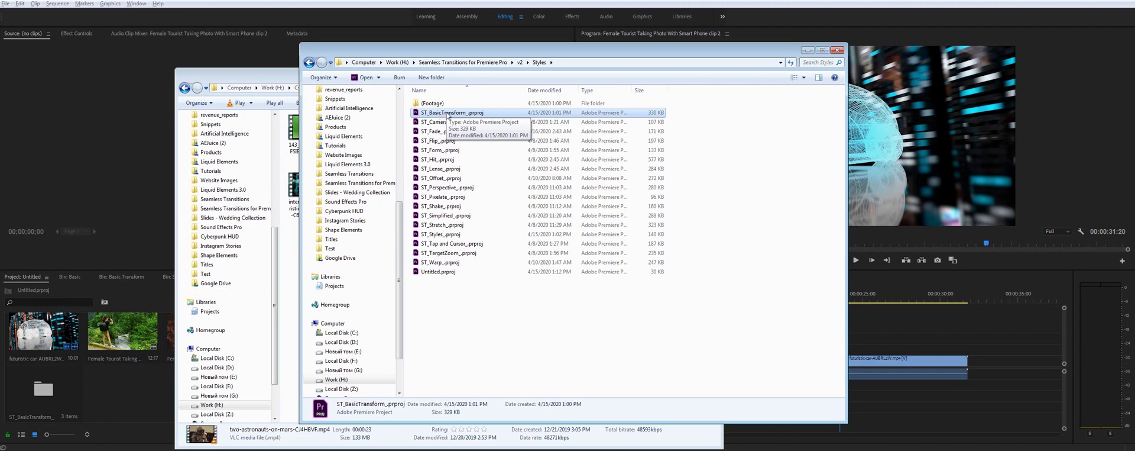
pyautogui.doubleClick(447, 113)
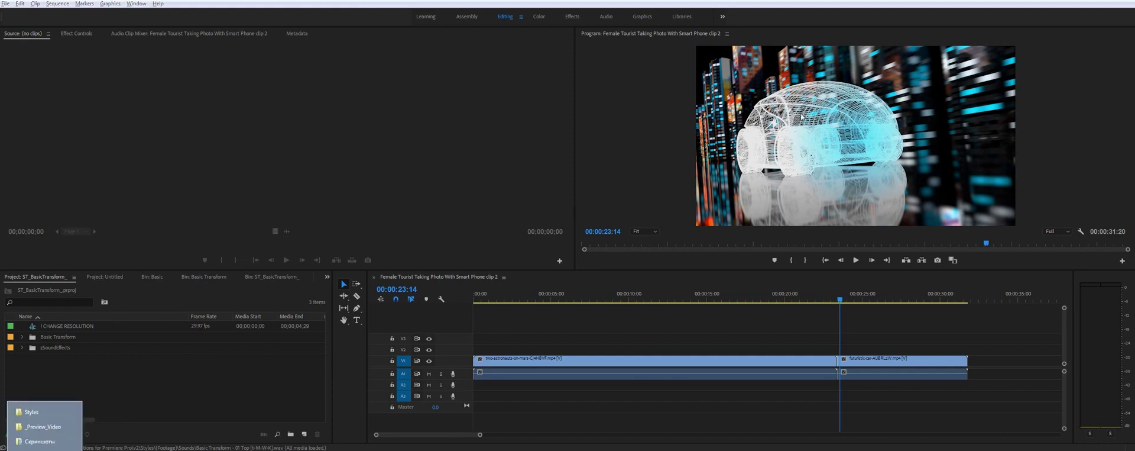
# - Close the ST_BasicTransform_ project from the Project panel's context menu
pyautogui.rightClick(37, 278)
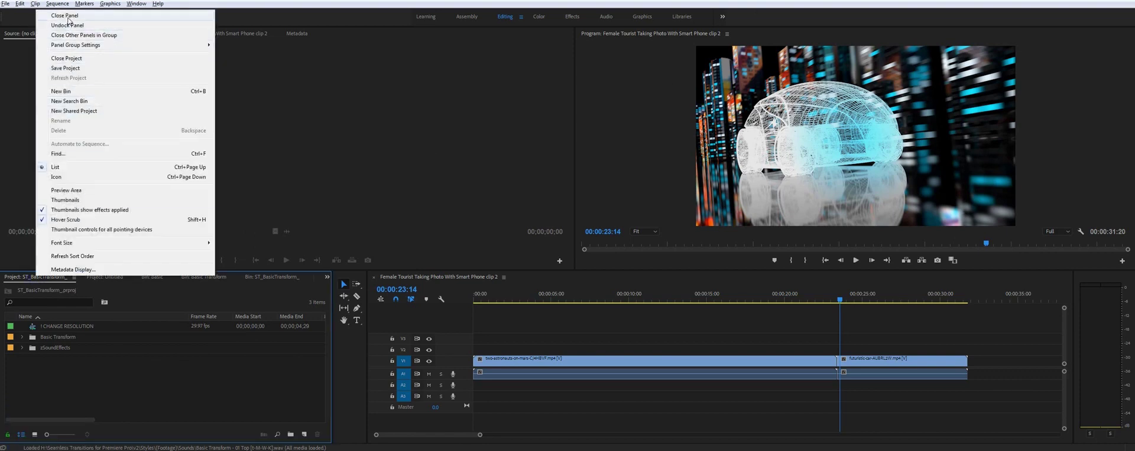
pyautogui.click(70, 59)
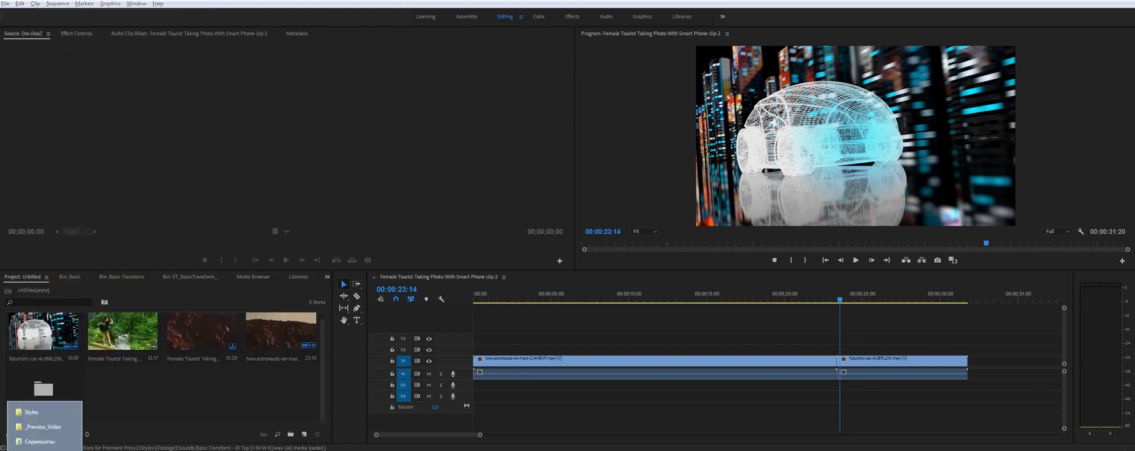
# - Import the entire ST_BasicTransform_.prproj from Explorer into the Untitled project's Project panel
pyautogui.click(32, 411)
pyautogui.moveTo(454, 116); pyautogui.dragTo(167, 397)
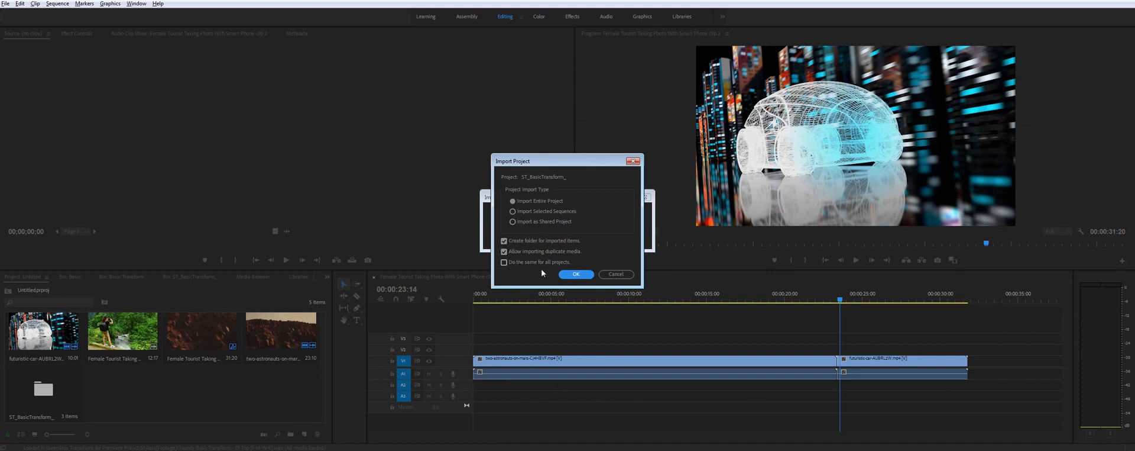
pyautogui.click(576, 274)
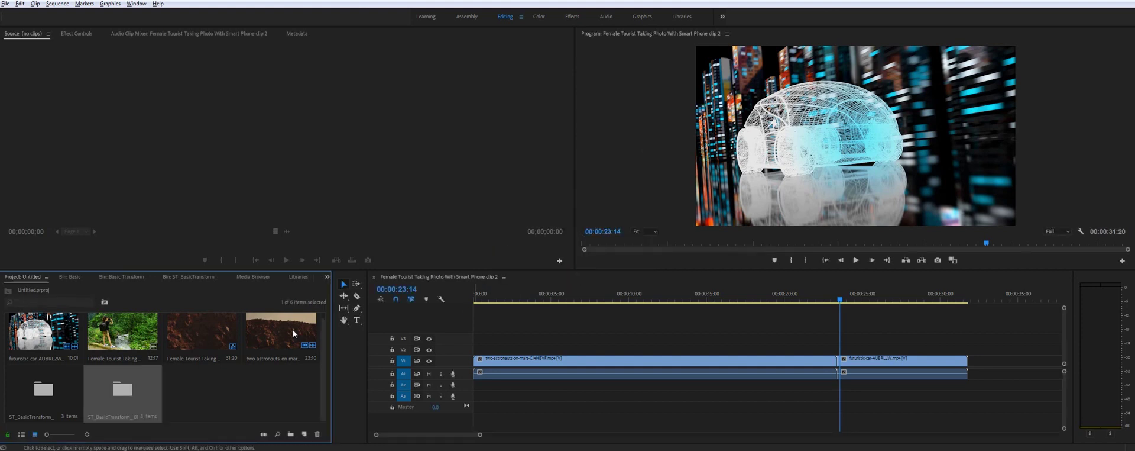
# - Drill into ST_BasicTransform_01 > Basic Transform > Basic to reveal its 10 presets
pyautogui.doubleClick(120, 391)
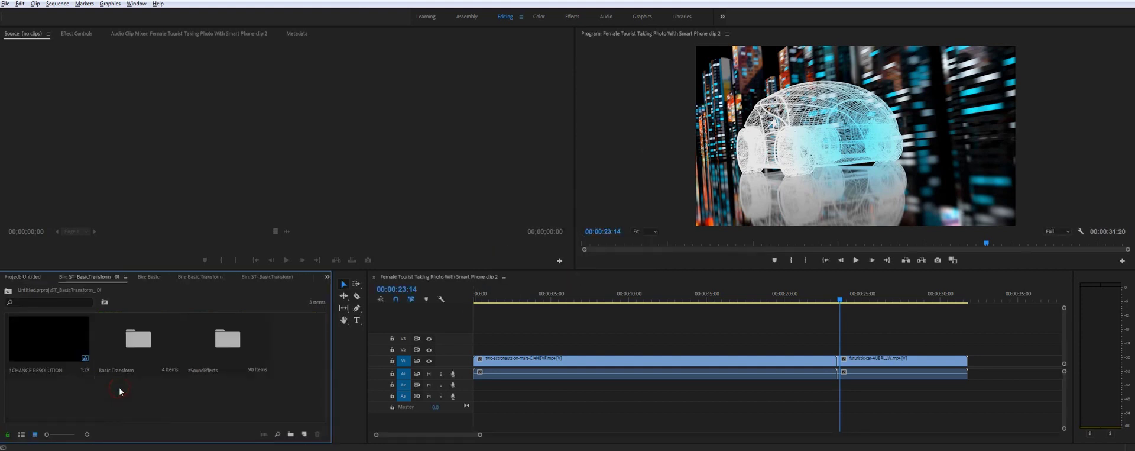
pyautogui.doubleClick(132, 337)
pyautogui.doubleClick(38, 335)
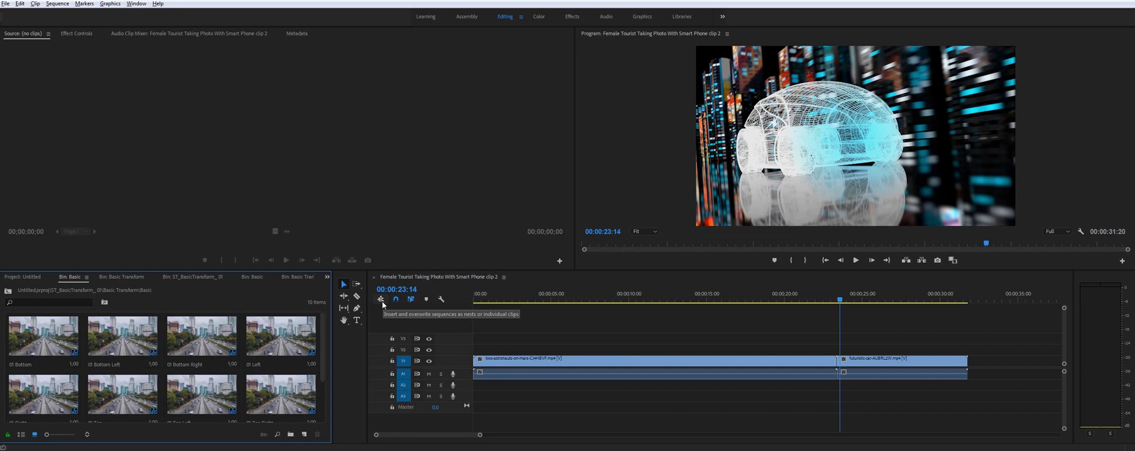
# - Place the 01 Bottom preset on V2 over the cut at 00:00:23:15, with V1 patching off
pyautogui.click(47, 346)
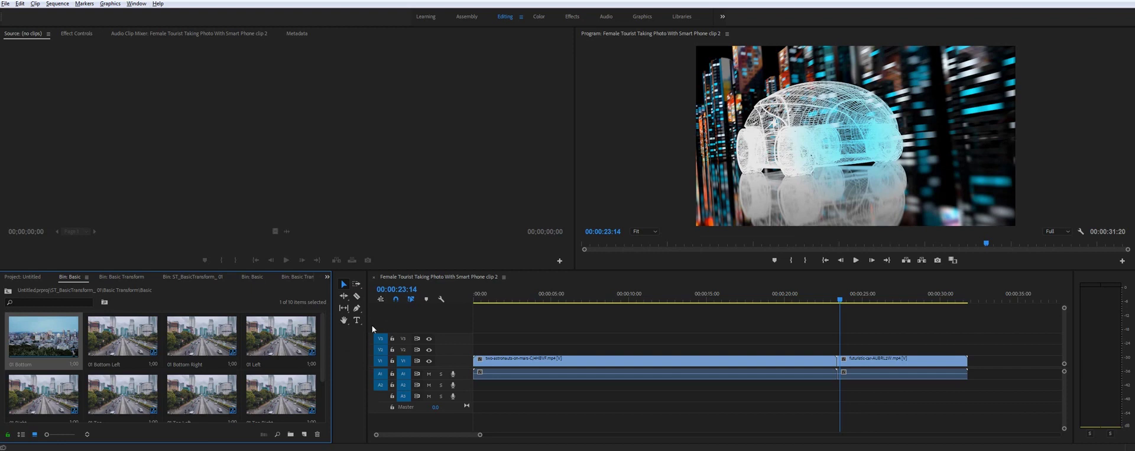
pyautogui.click(381, 361)
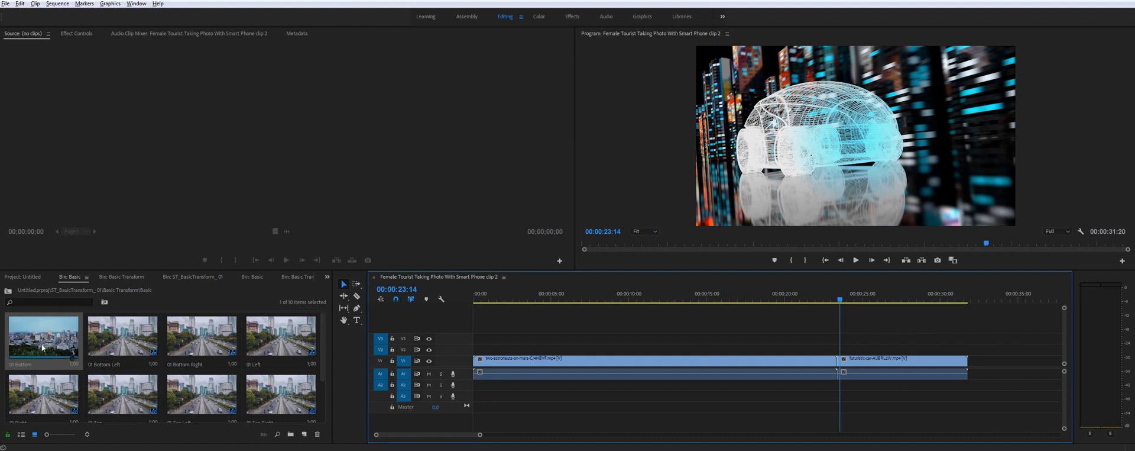
pyautogui.moveTo(42, 348); pyautogui.dragTo(836, 350)
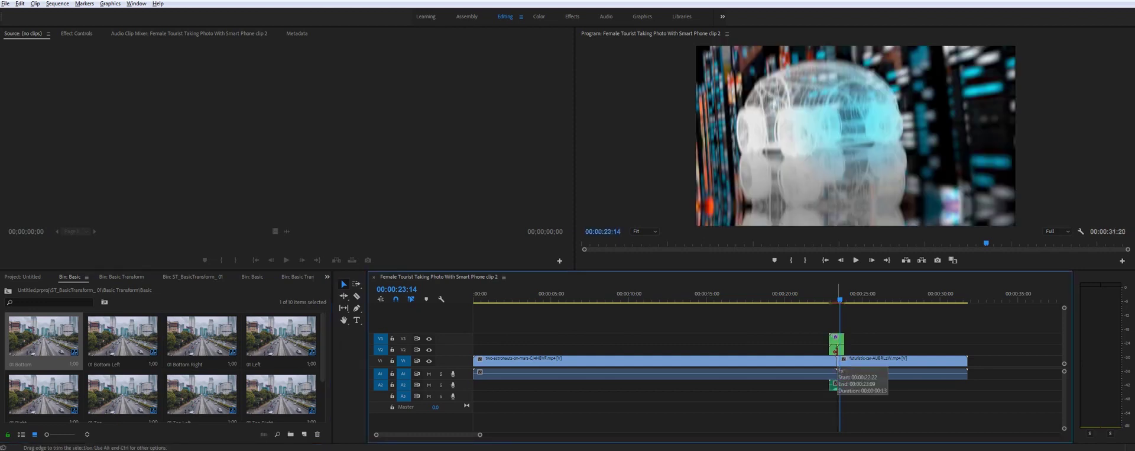
pyautogui.moveTo(846, 300); pyautogui.dragTo(843, 303)
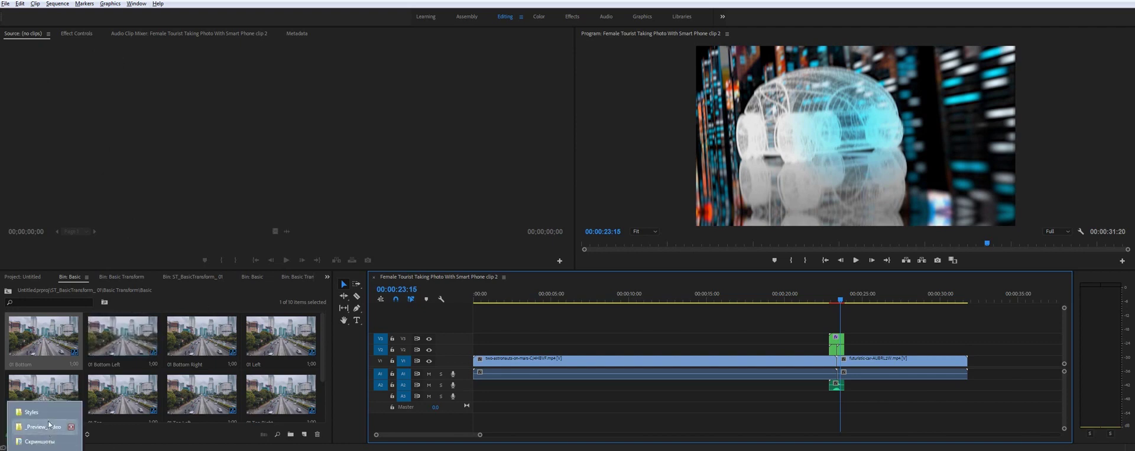
# - Reopen ST_BasicTransform_.prproj and select its ! CHANGE RESOLUTION sequence
pyautogui.click(32, 412)
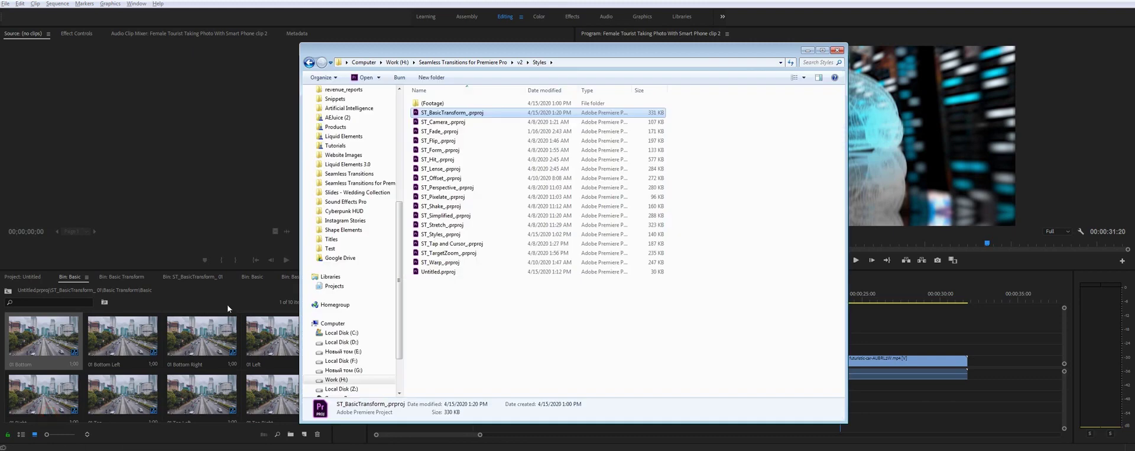
pyautogui.doubleClick(467, 113)
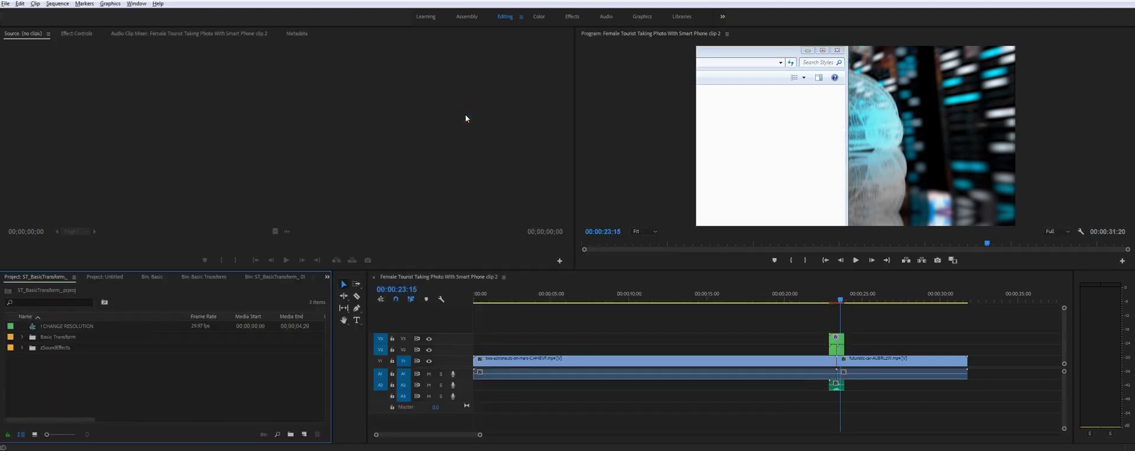
pyautogui.click(65, 328)
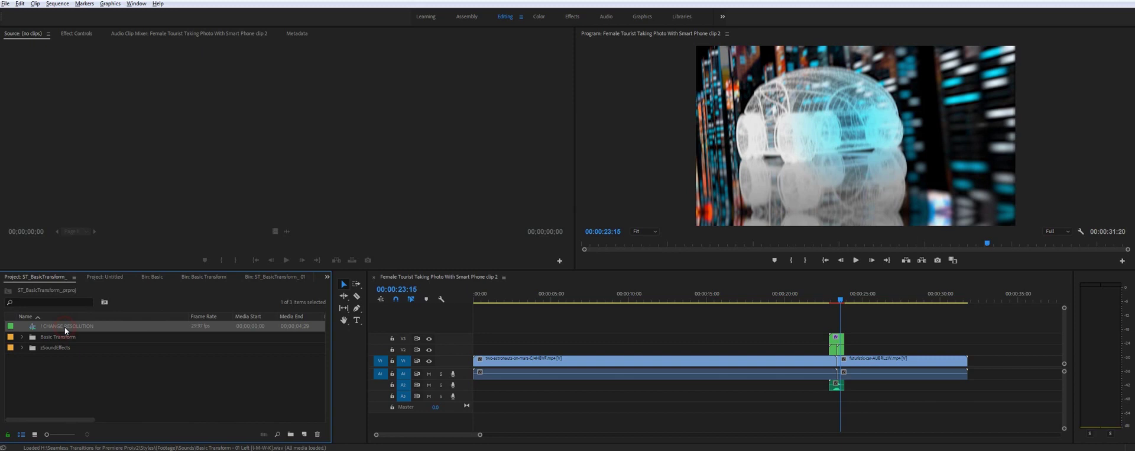
# - Set the CHANGE RESOLUTION sequence's frame size to 1080 × 1920 in Sequence Settings
pyautogui.rightClick(66, 329)
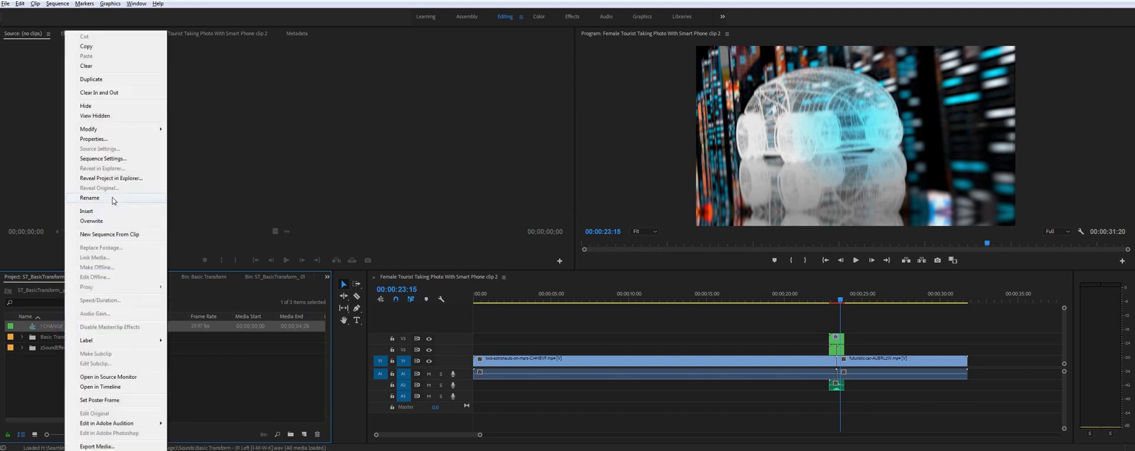
pyautogui.moveTo(118, 134)
pyautogui.click(108, 159)
pyautogui.doubleClick(519, 117)
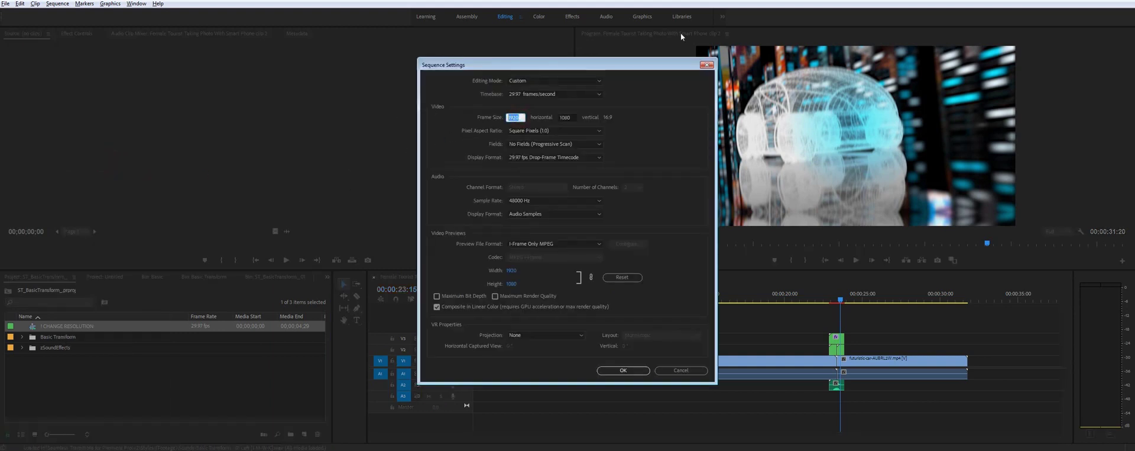
pyautogui.write('1080')
pyautogui.press('Tab')
pyautogui.write('1920')
pyautogui.press('Return')
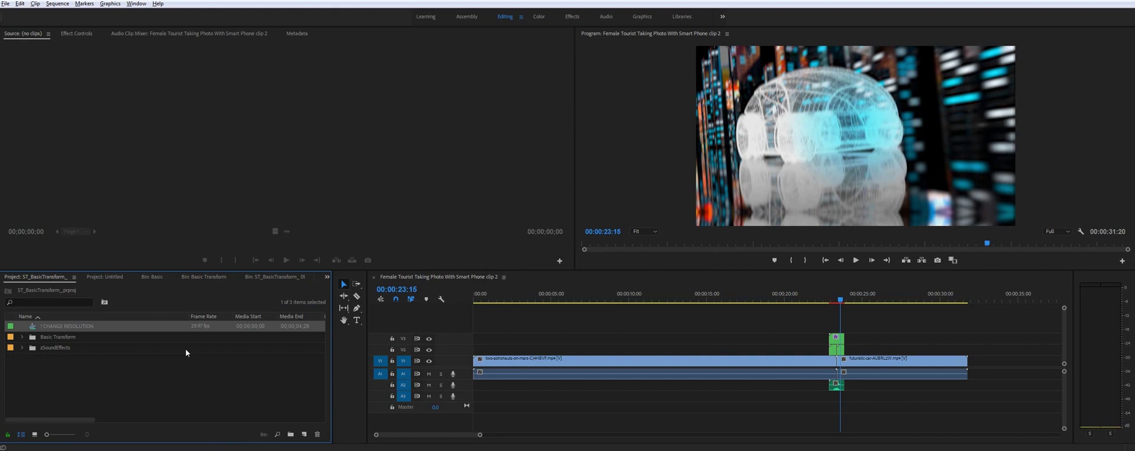
# - Save the project as ST_BasicTransform_1080x1920.prproj in the Styles folder
pyautogui.click(5, 4)
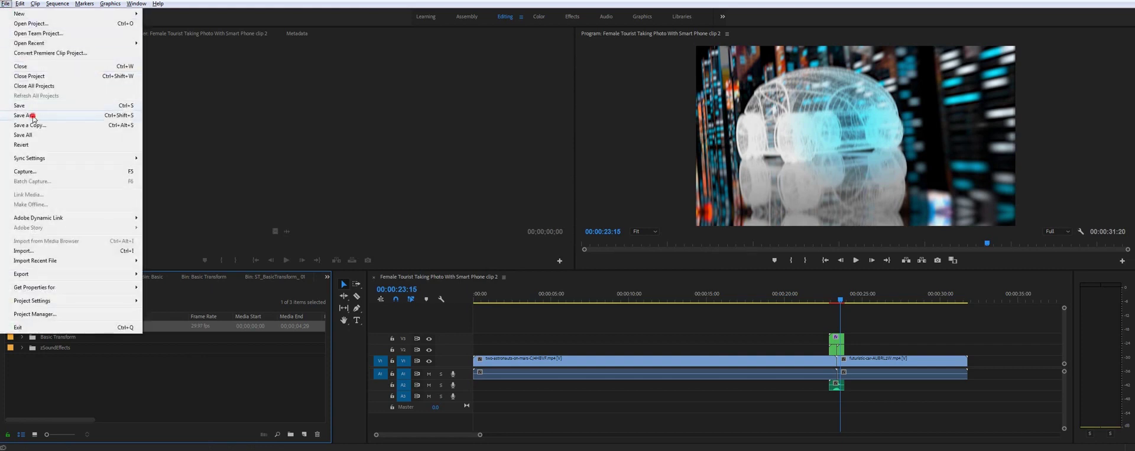
pyautogui.click(33, 111)
pyautogui.click(324, 267)
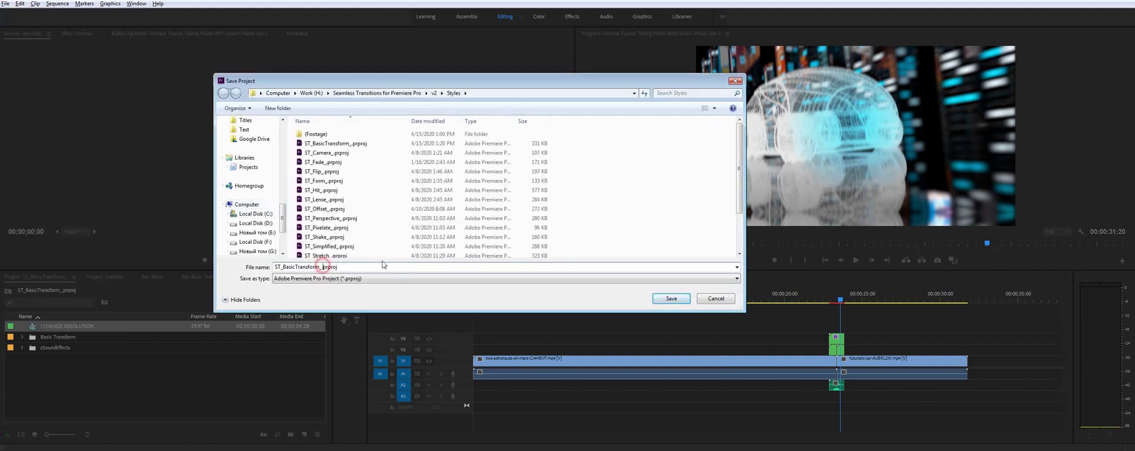
pyautogui.write('1080')
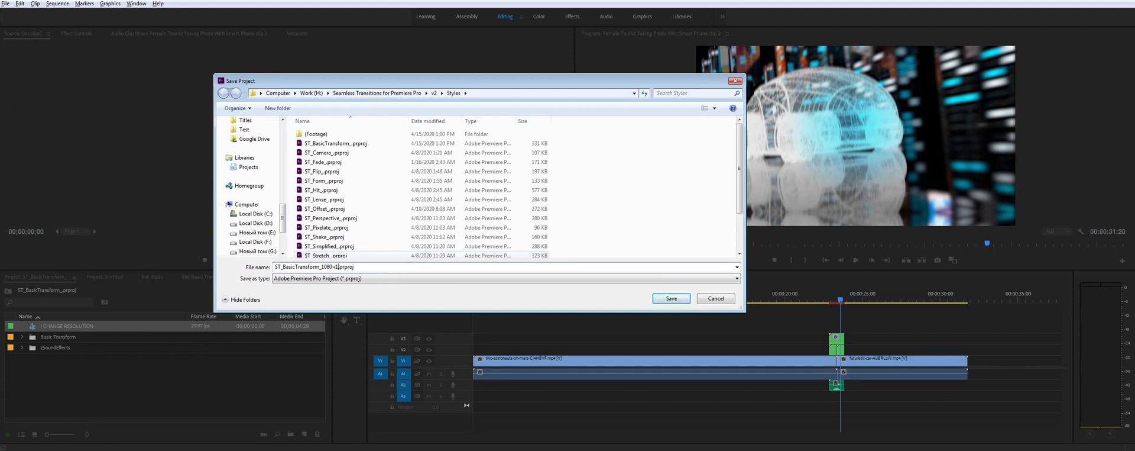
pyautogui.write('x1920')
pyautogui.press('Return')
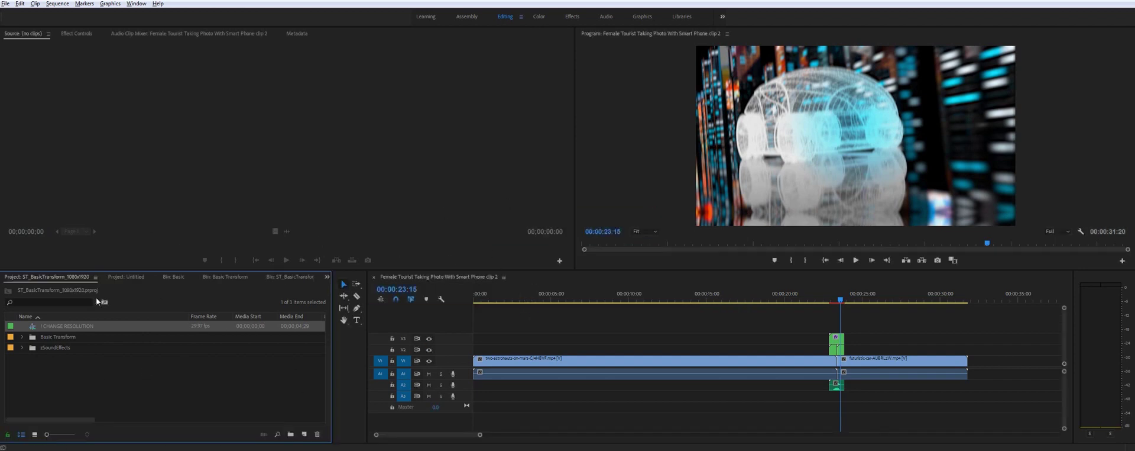
pyautogui.rightClick(79, 281)
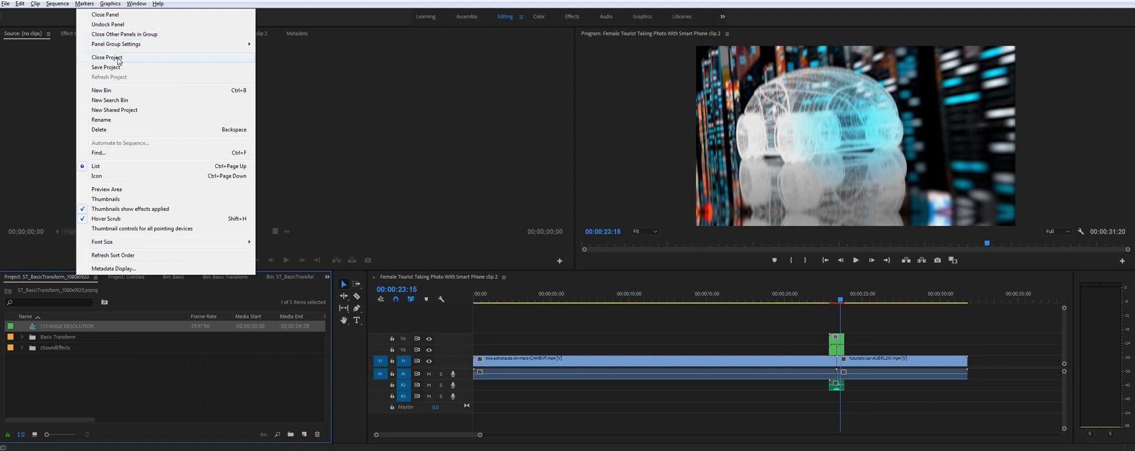
# - Close the ST_BasicTransform_1080x1920 project and return to the 6-item Untitled project
pyautogui.click(118, 59)
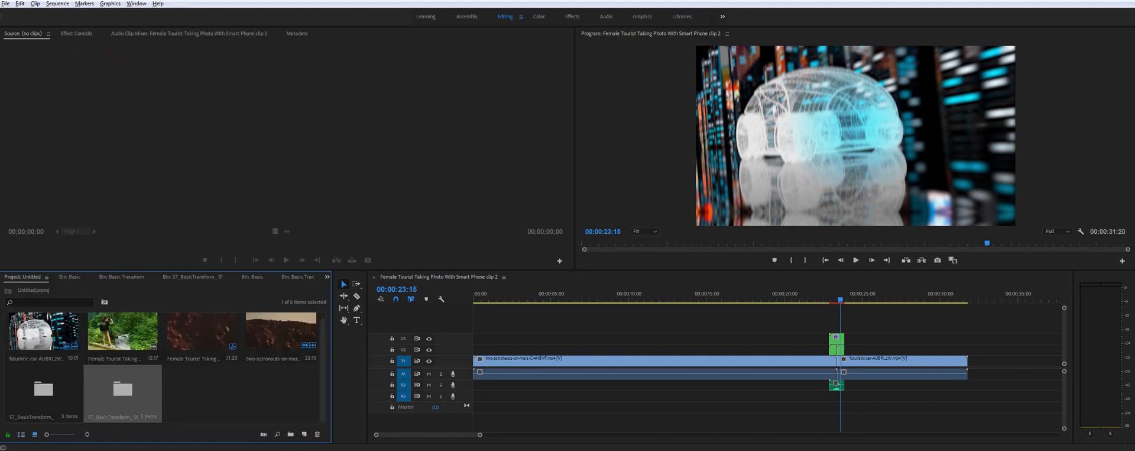
pyautogui.moveTo(47, 448)
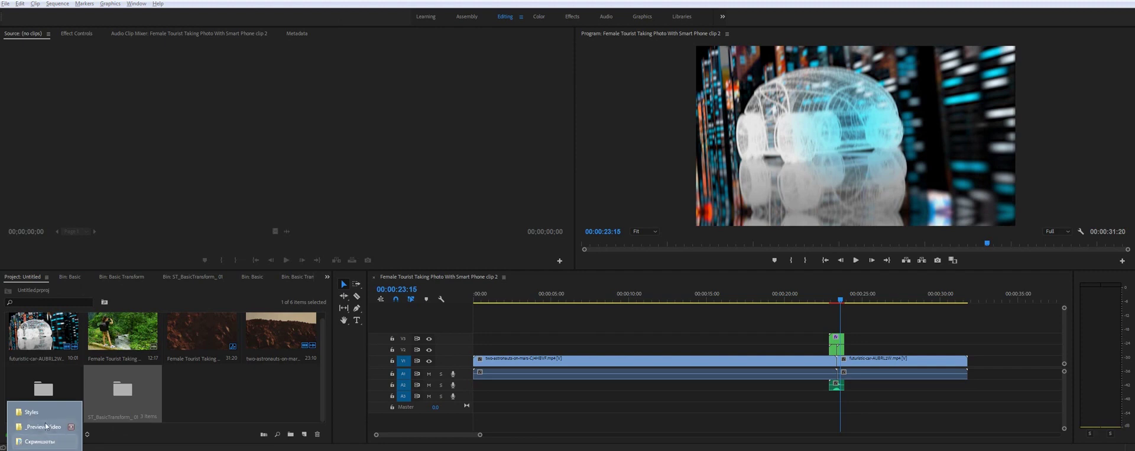
pyautogui.click(173, 382)
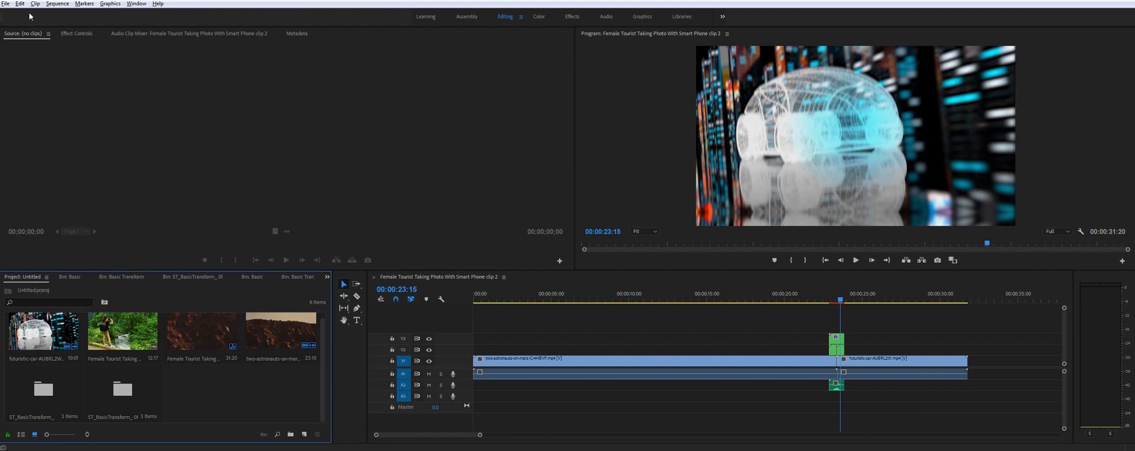
# - Open the New Project settings from the File > New menu
pyautogui.click(4, 4)
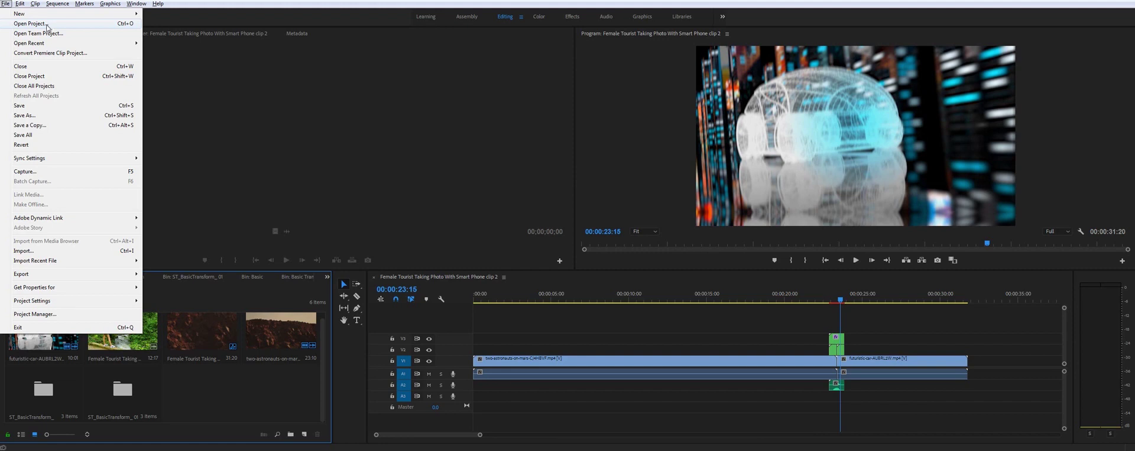
pyautogui.moveTo(50, 17)
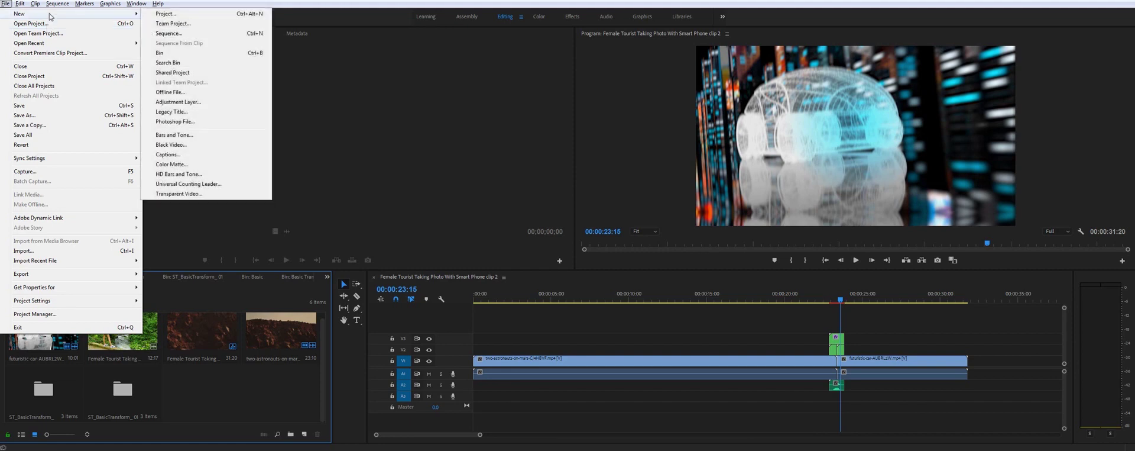
pyautogui.click(193, 14)
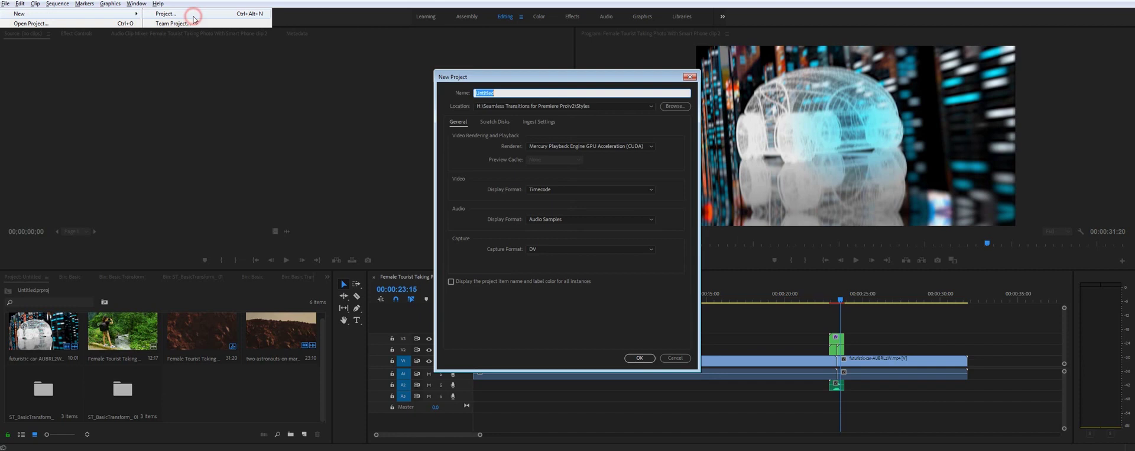
pyautogui.click(690, 77)
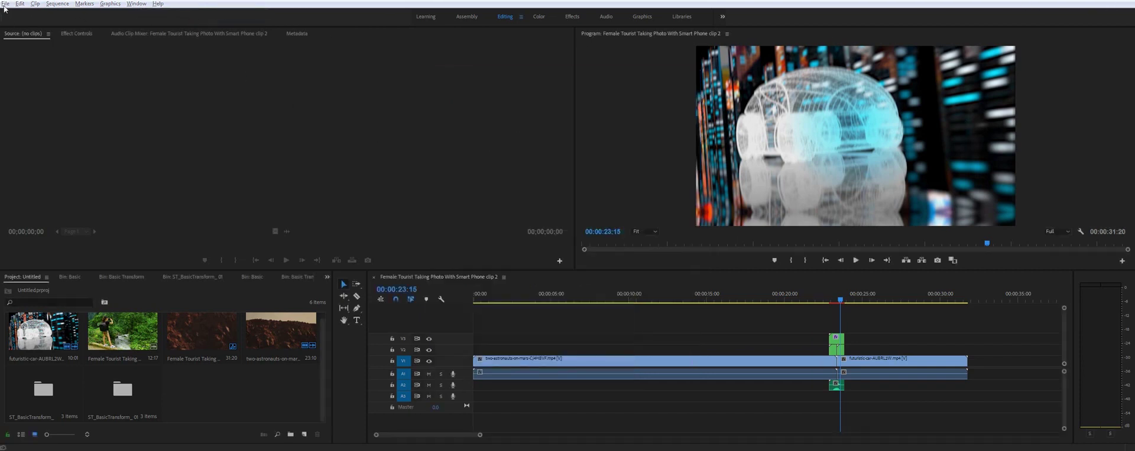
pyautogui.click(5, 4)
pyautogui.moveTo(19, 14)
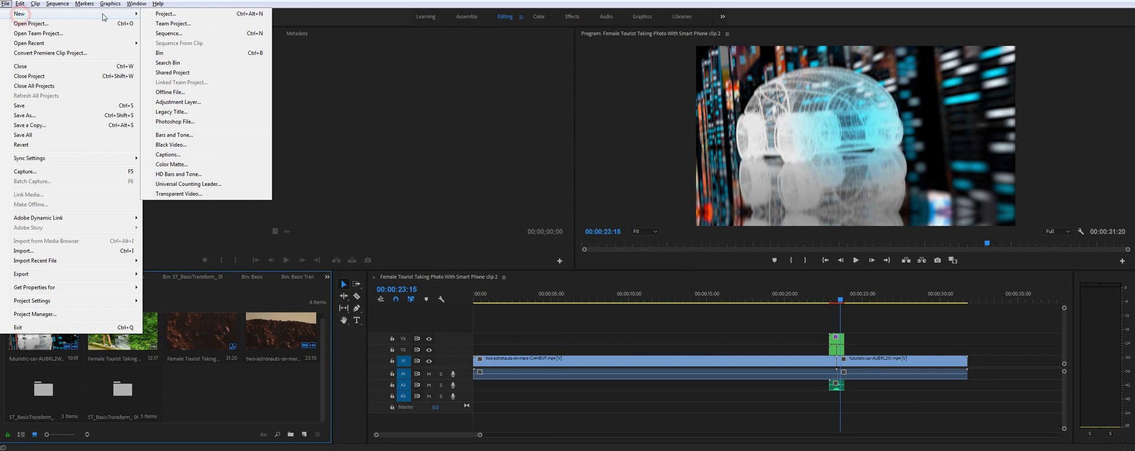
pyautogui.click(182, 14)
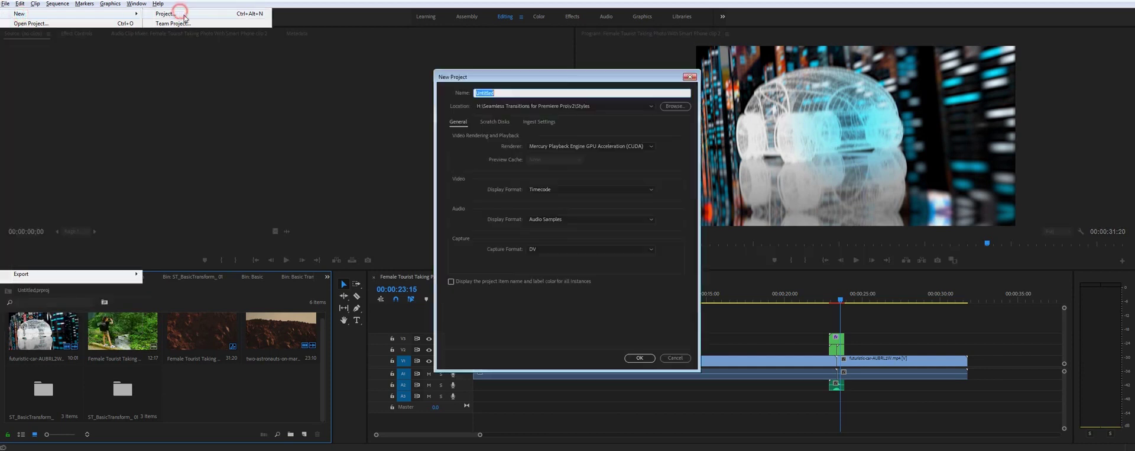
# - Enable Ingest with Transcode to Match Source - GoPro CineForm YUV 10-bit, creating and overwriting the project
pyautogui.click(539, 121)
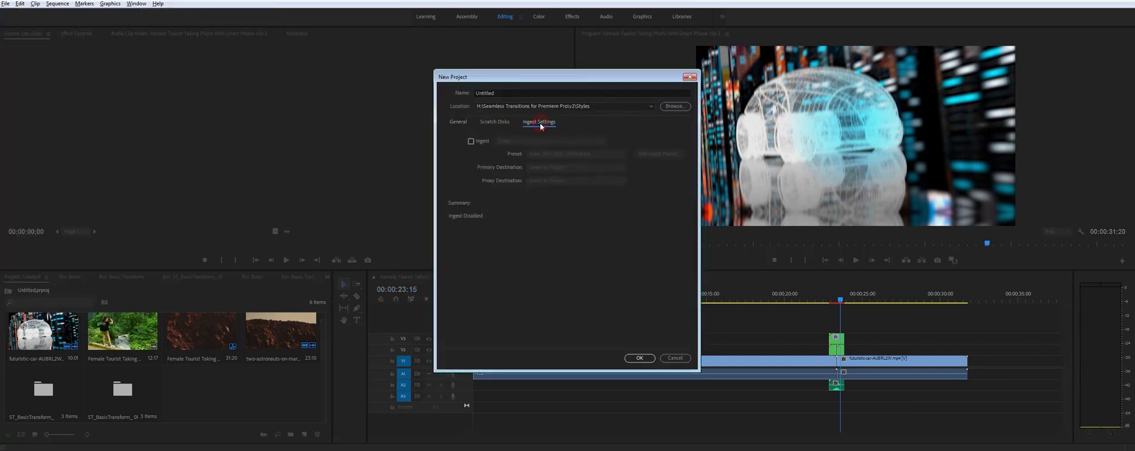
pyautogui.click(471, 141)
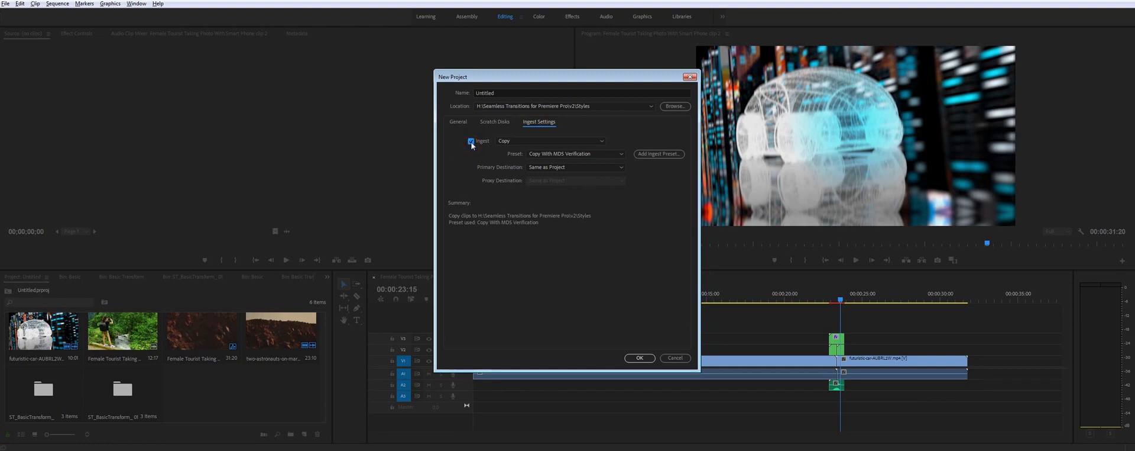
pyautogui.click(601, 142)
pyautogui.click(517, 159)
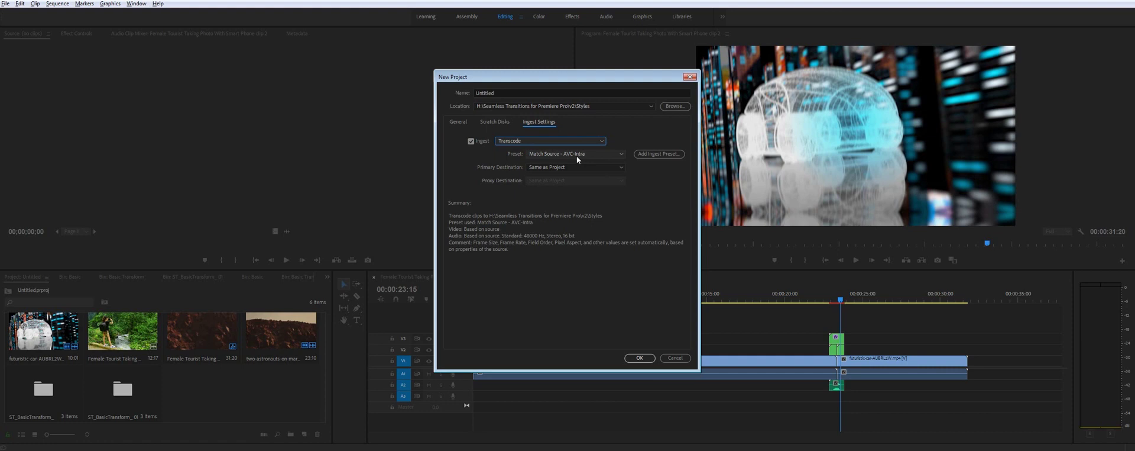
pyautogui.click(597, 155)
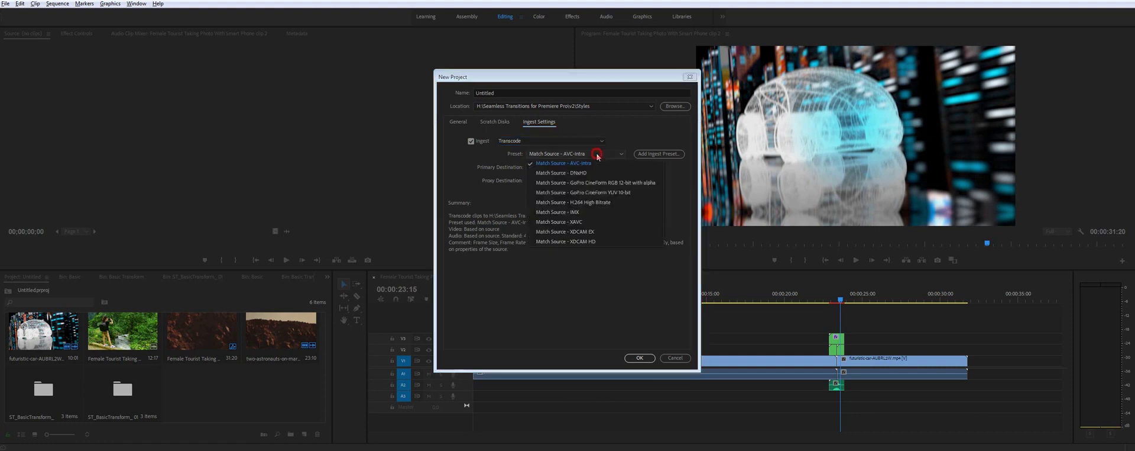
pyautogui.click(590, 191)
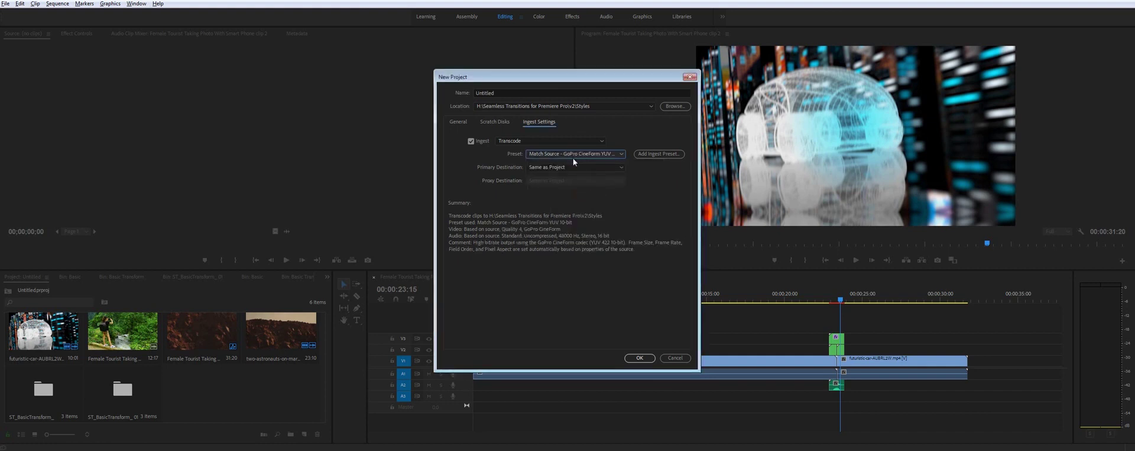
pyautogui.click(638, 357)
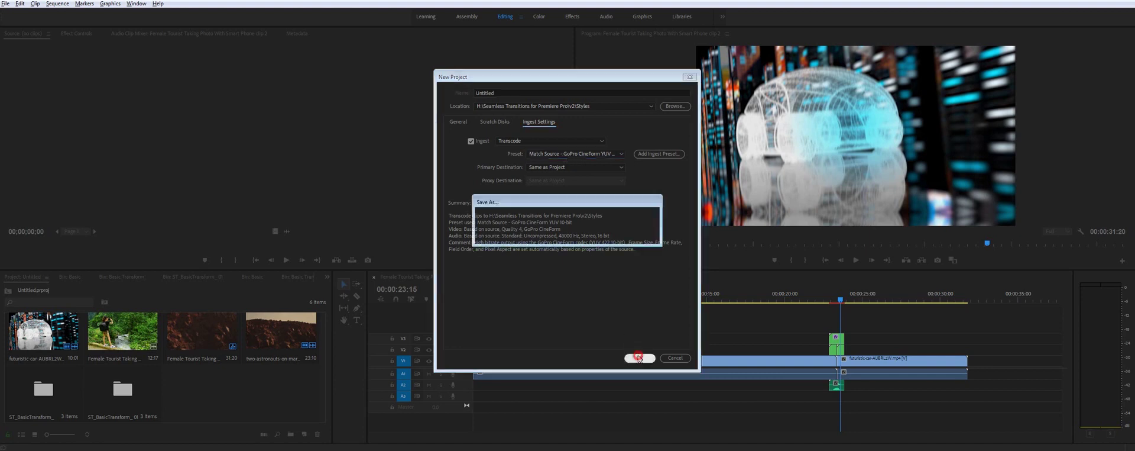
pyautogui.click(605, 232)
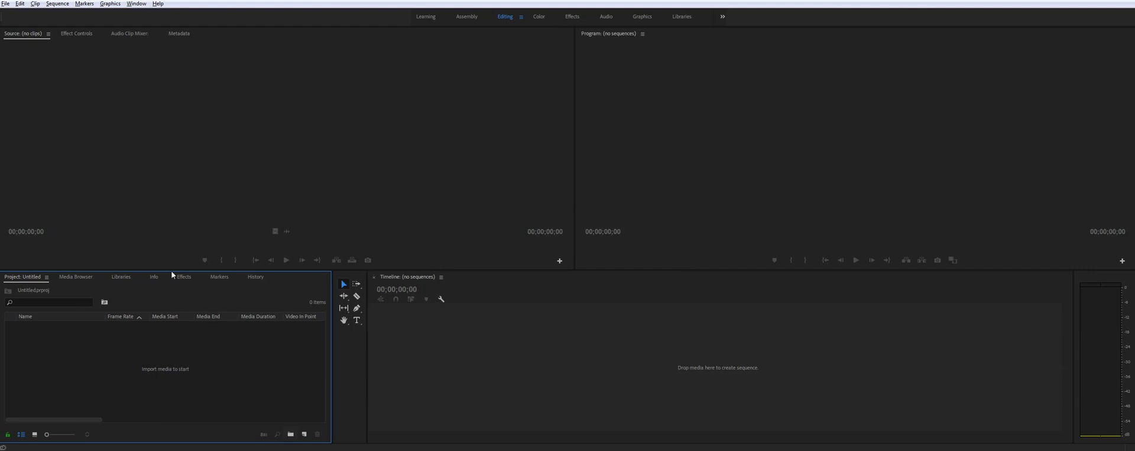
# - Bring the Explorer Styles folder back over Premiere Pro, now listing ST_BasicTransform_1080x1920.prproj
pyautogui.click(87, 377)
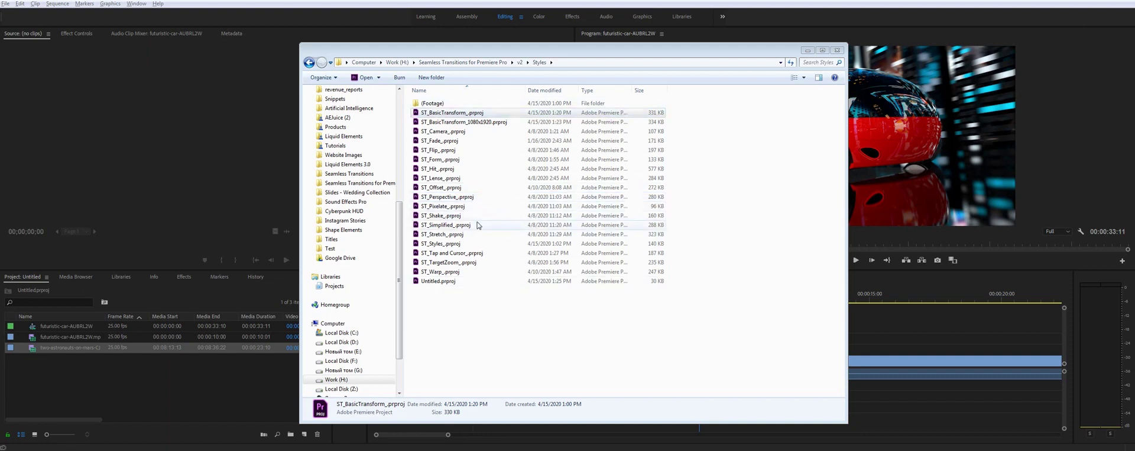
# - Drag ST_Styles_.prproj from Explorer into Premiere's Project panel to import it
pyautogui.click(445, 244)
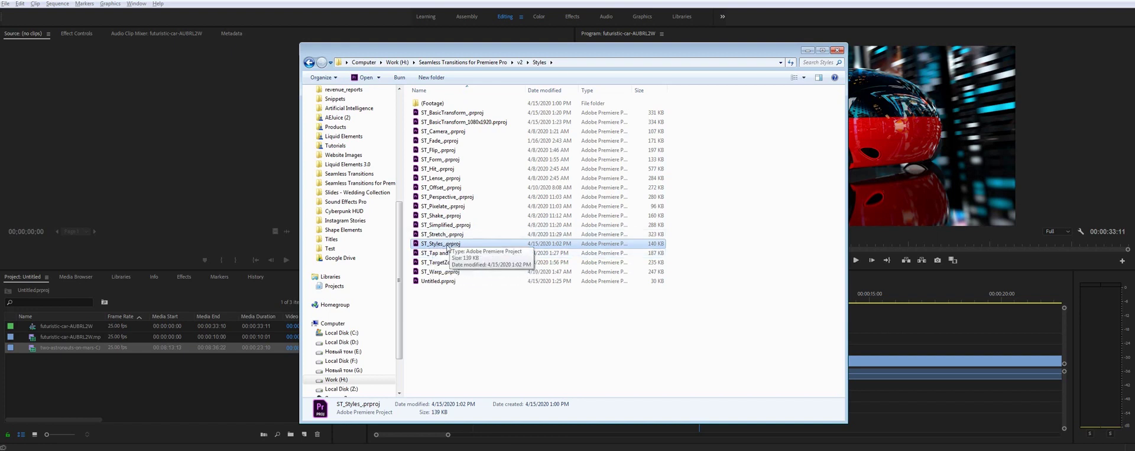
pyautogui.moveTo(449, 247); pyautogui.dragTo(165, 388)
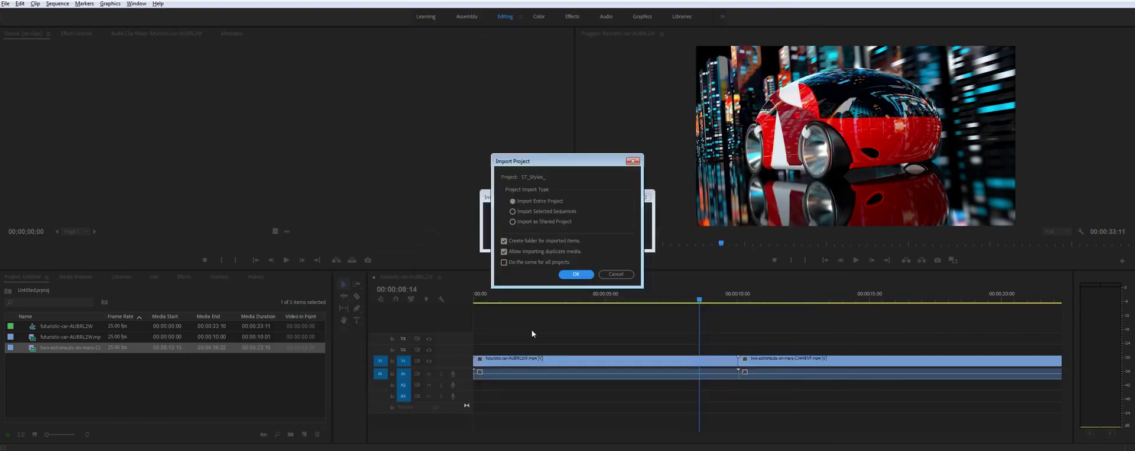
# - Import the whole ST_Styles_ project and open its Styles bin of presets in Icon View
pyautogui.click(575, 274)
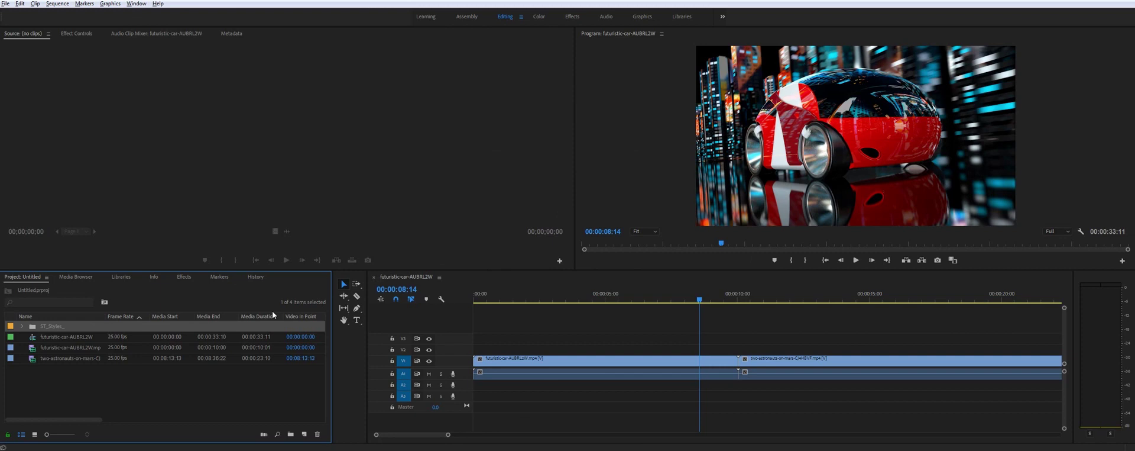
pyautogui.click(35, 434)
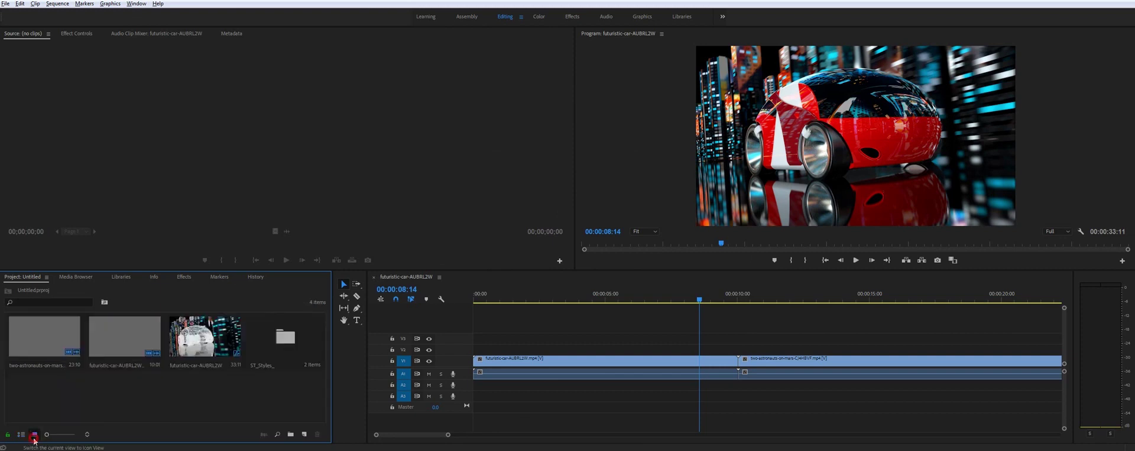
pyautogui.doubleClick(287, 338)
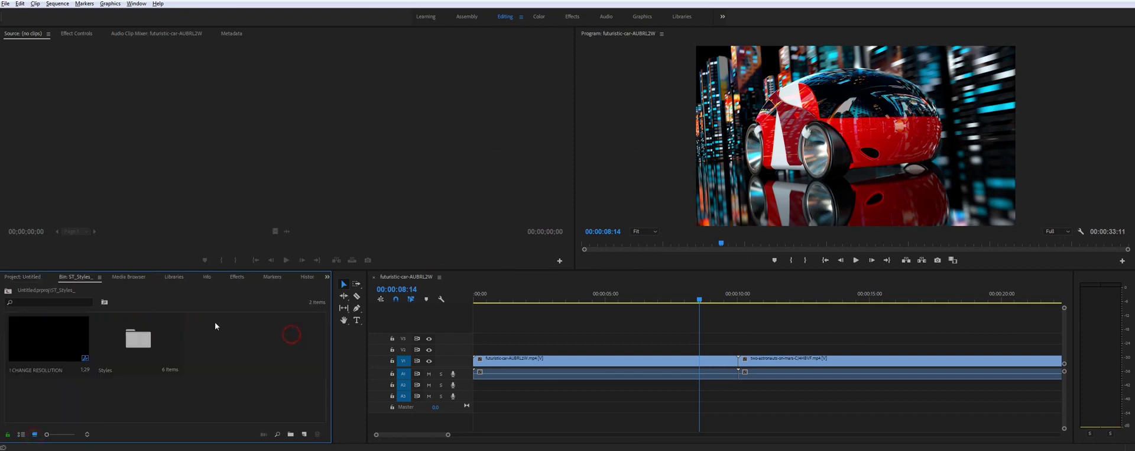
pyautogui.doubleClick(106, 333)
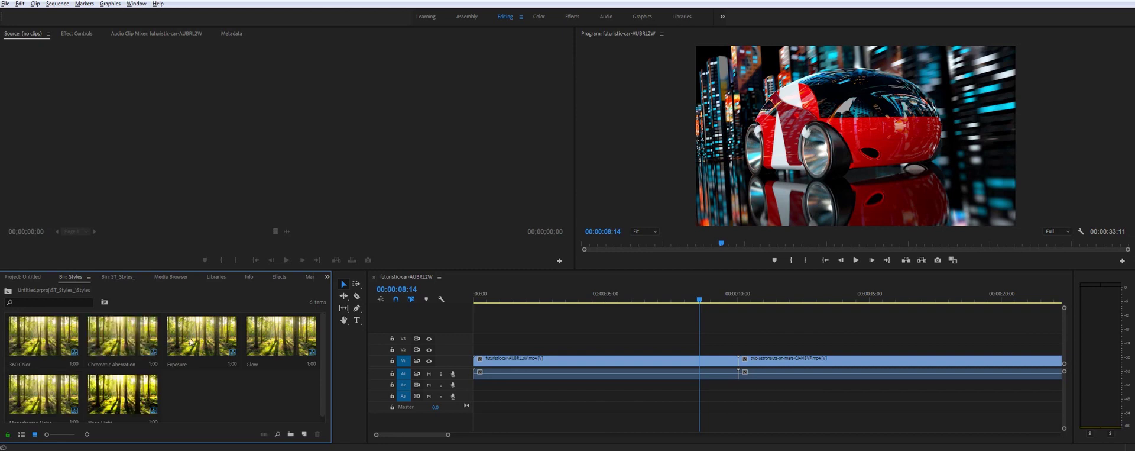
# - Place the Exposure style on V2 over the car–astronauts cut and scrub to preview it
pyautogui.click(202, 364)
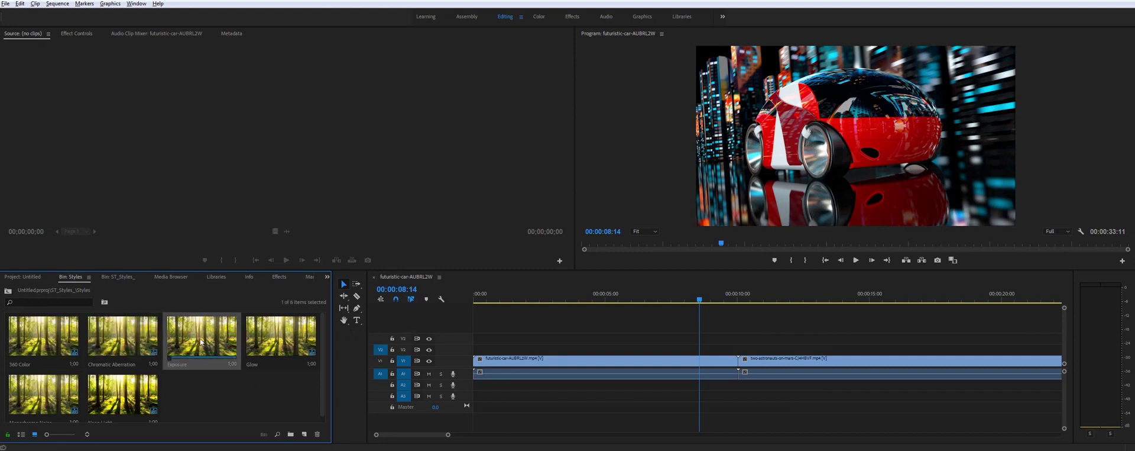
pyautogui.moveTo(201, 340); pyautogui.dragTo(715, 350)
pyautogui.moveTo(710, 300)
pyautogui.mouseDown()
pyautogui.moveTo(735, 301)
pyautogui.moveTo(716, 299)
pyautogui.mouseUp()
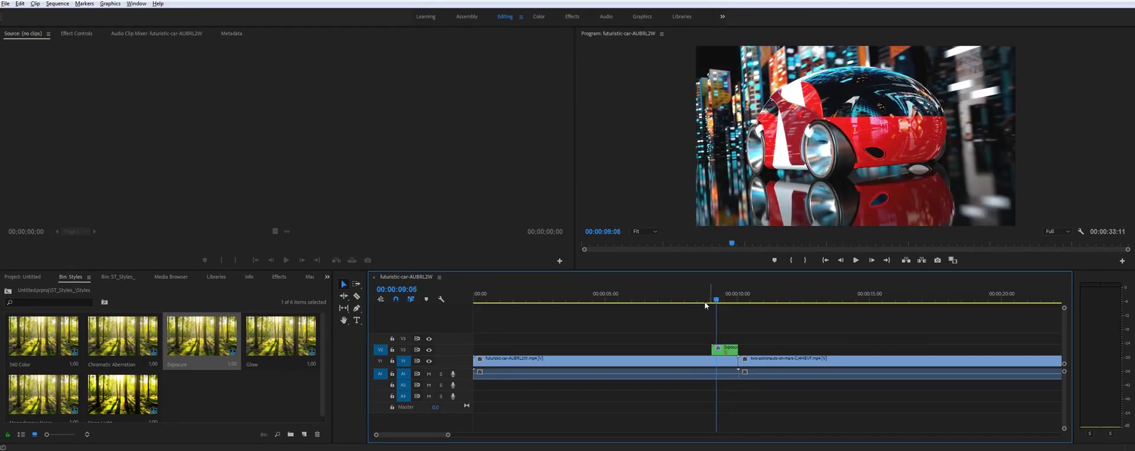